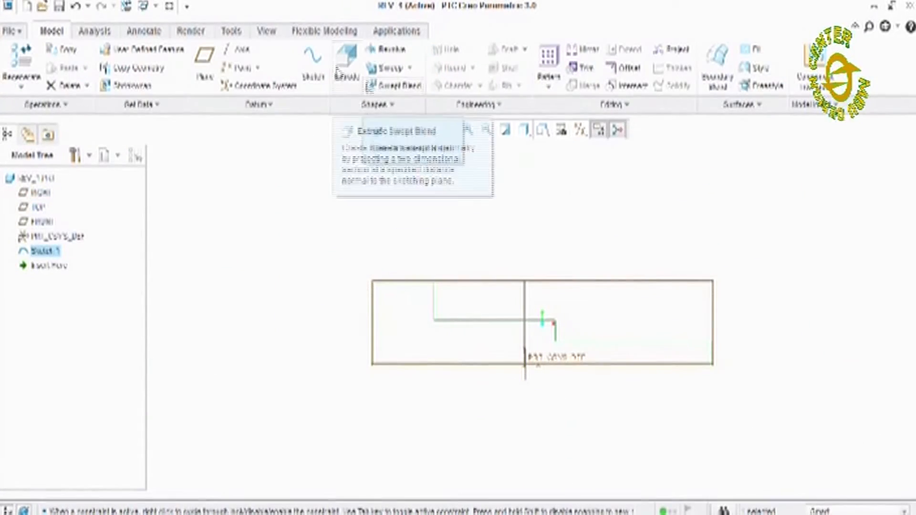
pyautogui.click(388, 49)
pyautogui.middleClick(542, 267)
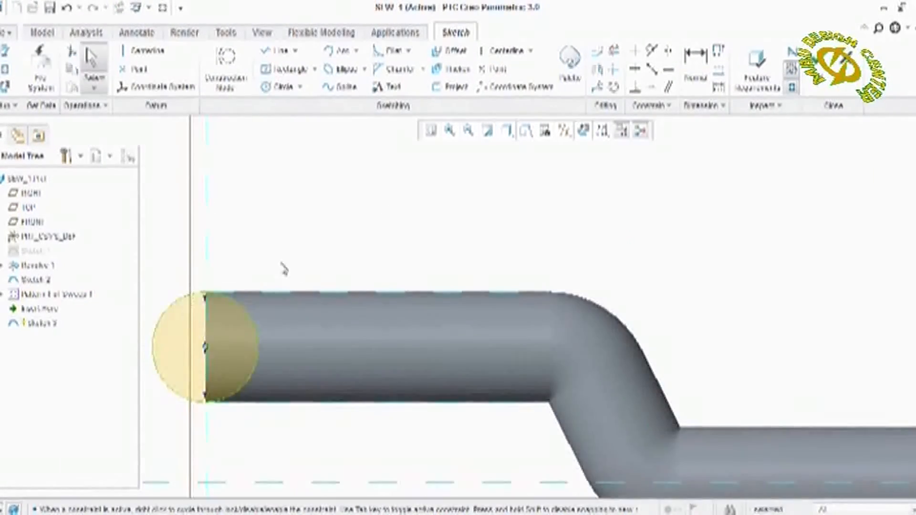
pyautogui.scroll(-3, 282, 268)
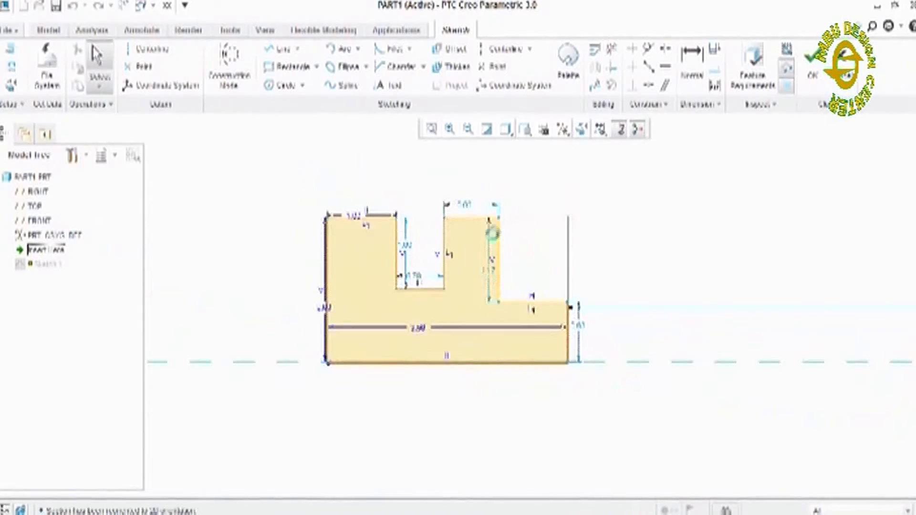
# Trim the excess segments across the upper part of the stepped profile with Delete Segment
pyautogui.scroll(3, 458, 245)
pyautogui.click(610, 49)
pyautogui.moveTo(406, 218); pyautogui.dragTo(566, 223)
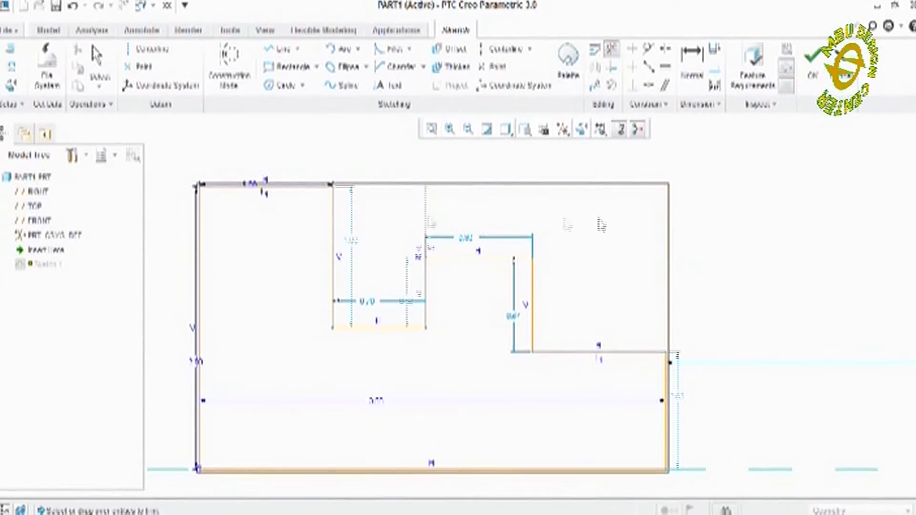
pyautogui.middleClick(606, 230)
# Round the stepped profile's lower right end with a circle of about 0.42 radius, trim the excess segments, and finish the sketch
pyautogui.click(282, 48)
pyautogui.scroll(-2, 561, 375)
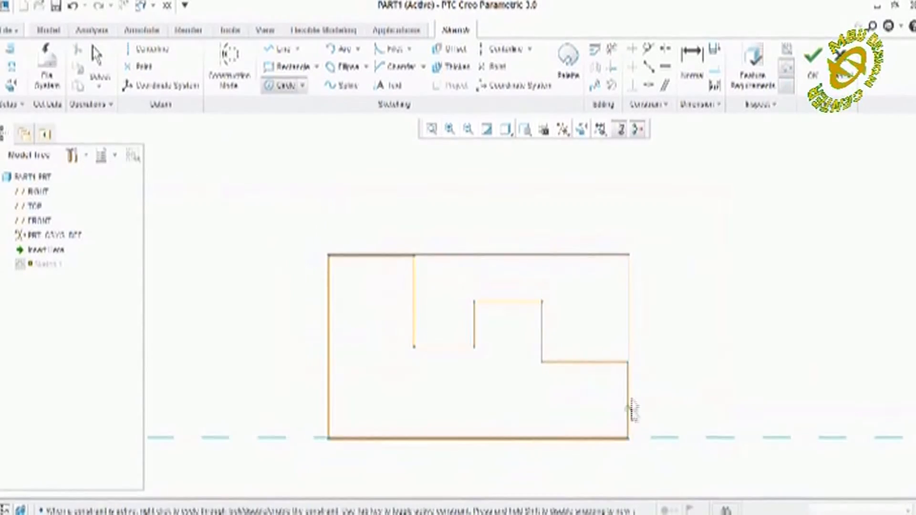
pyautogui.click(621, 411)
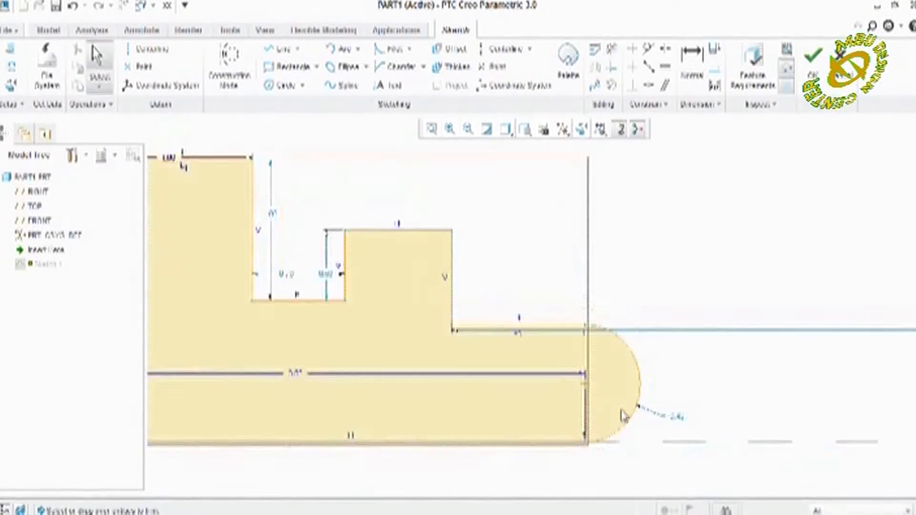
pyautogui.scroll(-2, 621, 413)
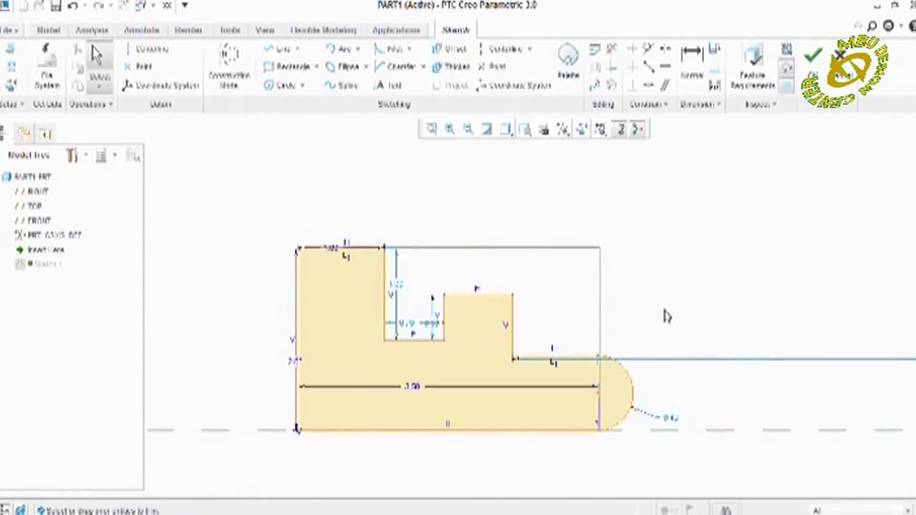
pyautogui.click(813, 57)
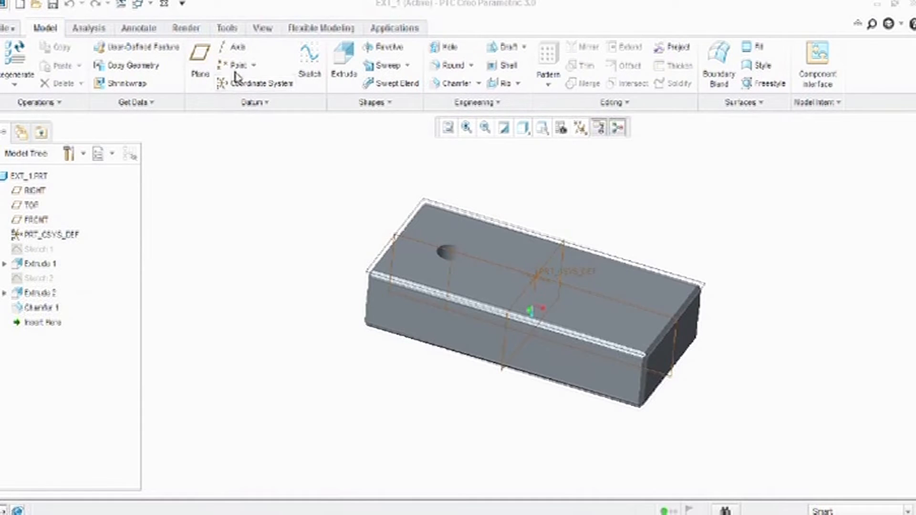
# Start a sketch on the block's top face with the RIGHT plane as orientation reference, and view it face-on
pyautogui.click(302, 74)
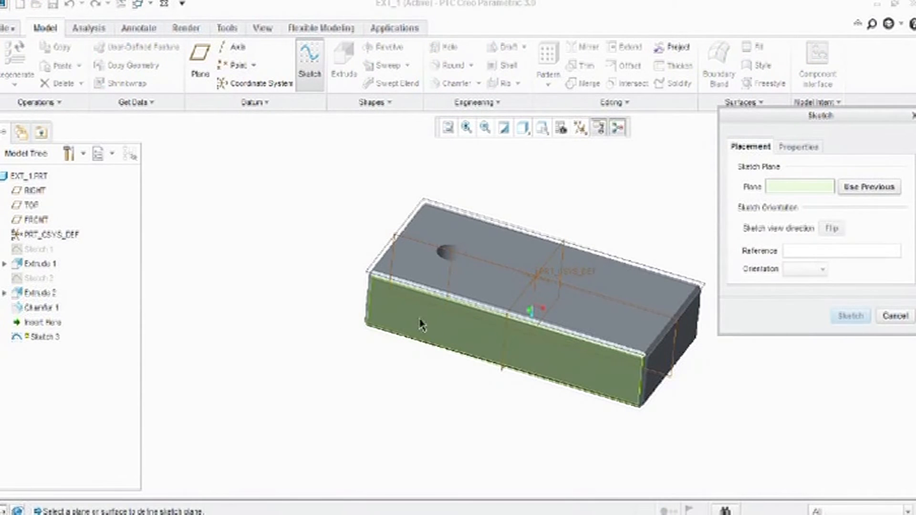
pyautogui.click(588, 282)
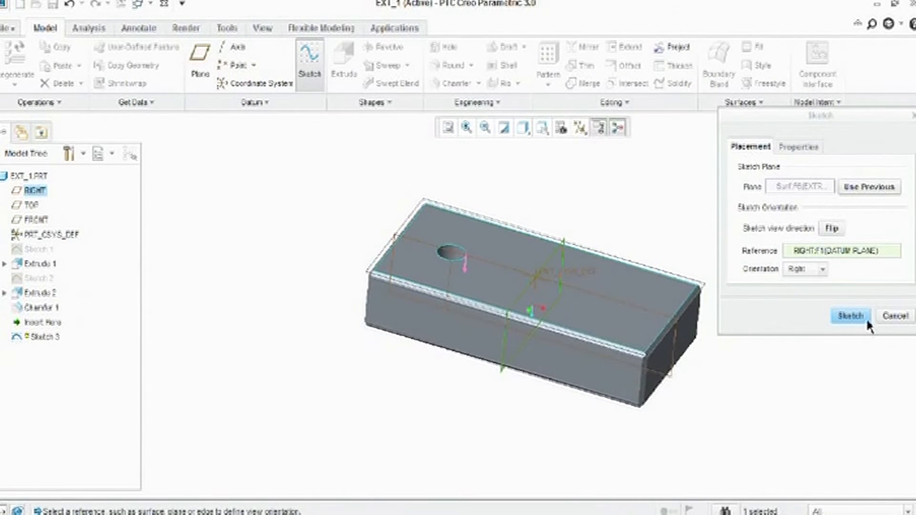
pyautogui.click(848, 319)
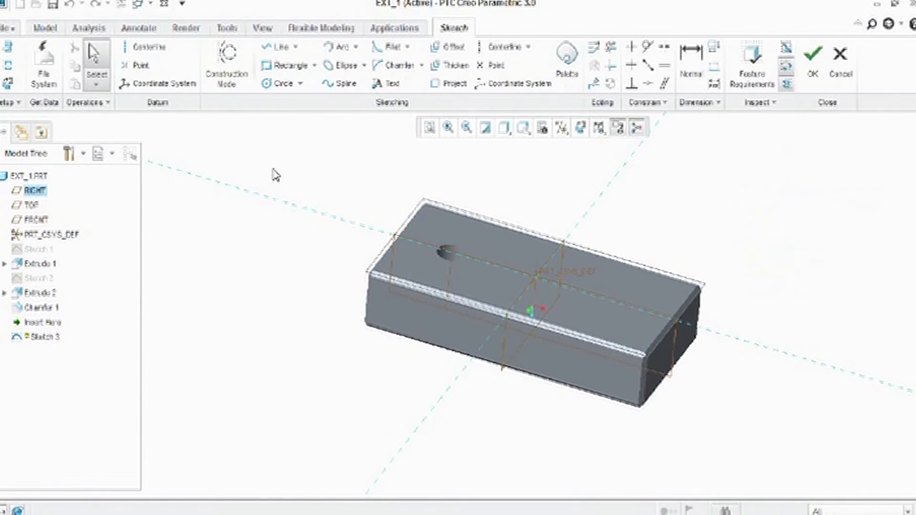
pyautogui.click(580, 128)
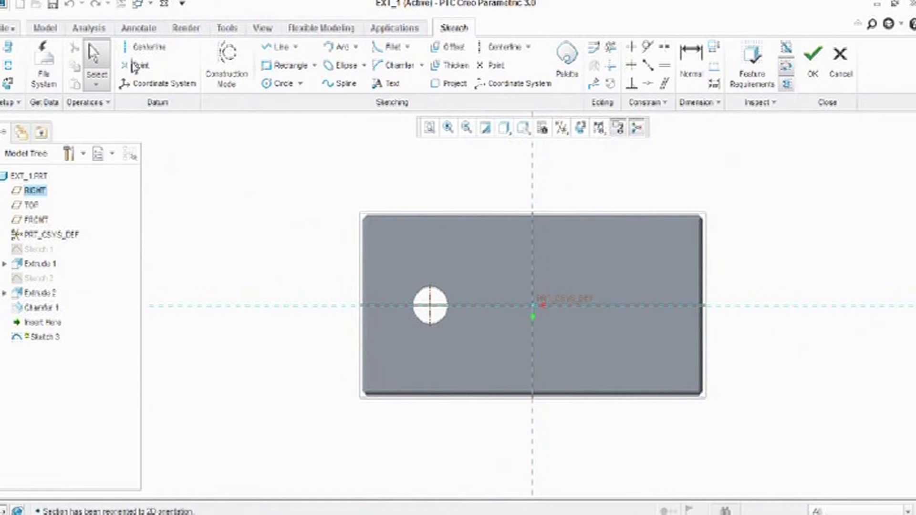
# Place datum points at the origin and further right on the horizontal centreline, and finish the sketch
pyautogui.click(135, 65)
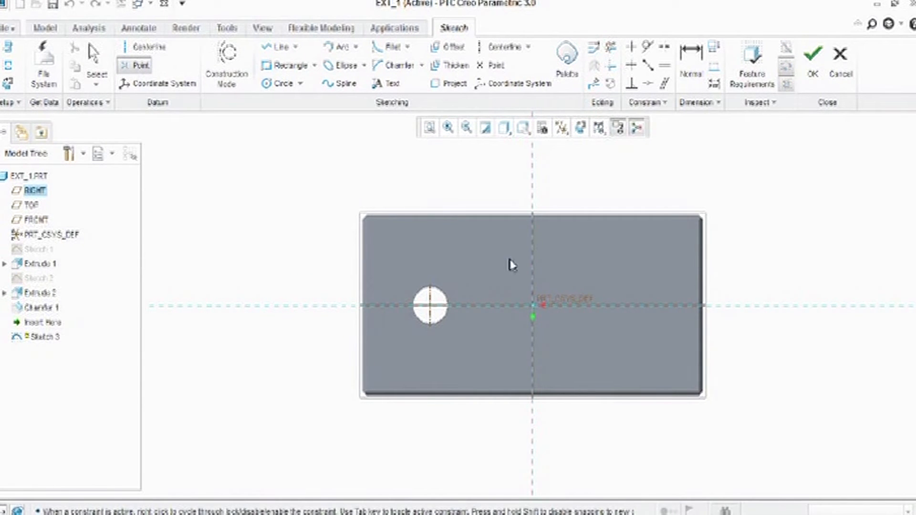
pyautogui.click(533, 316)
pyautogui.click(810, 77)
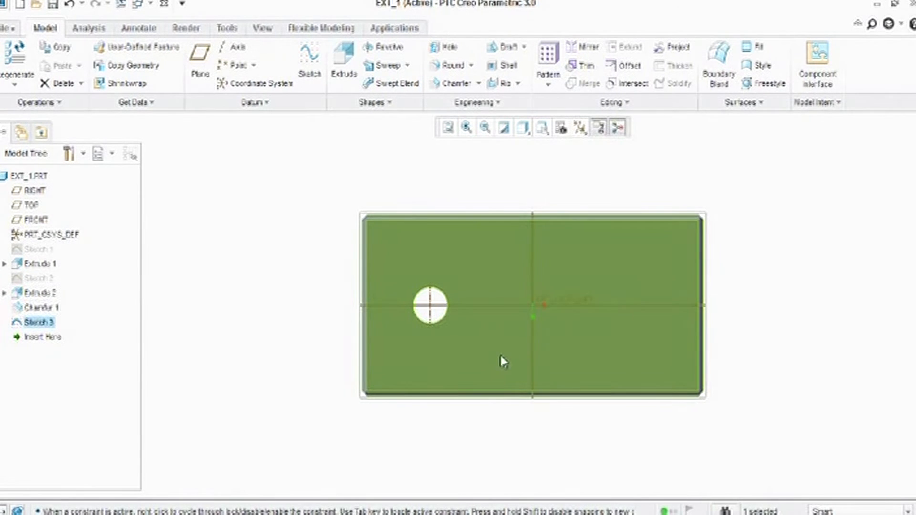
# Start a simple hole at the sketched point in the block's centre and set its diameter to 10
pyautogui.moveTo(489, 358); pyautogui.dragTo(495, 251, button='middle')
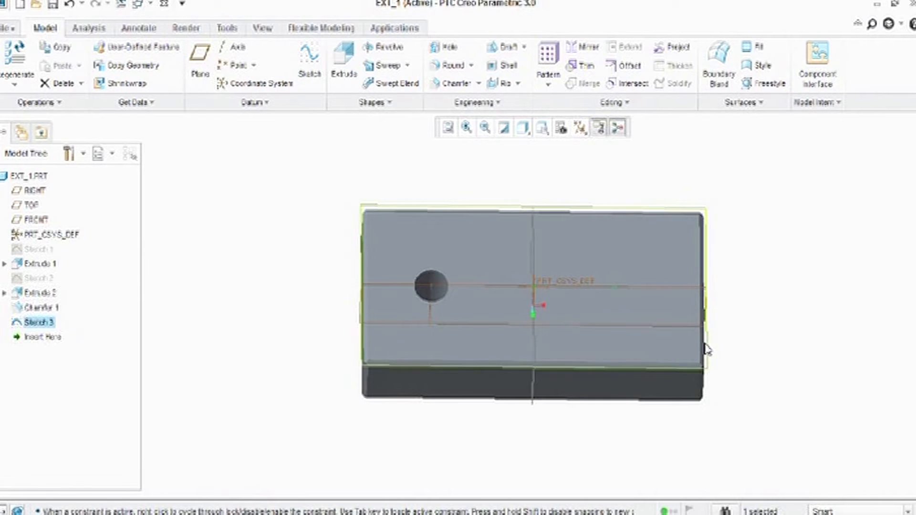
pyautogui.scroll(5, 624, 296)
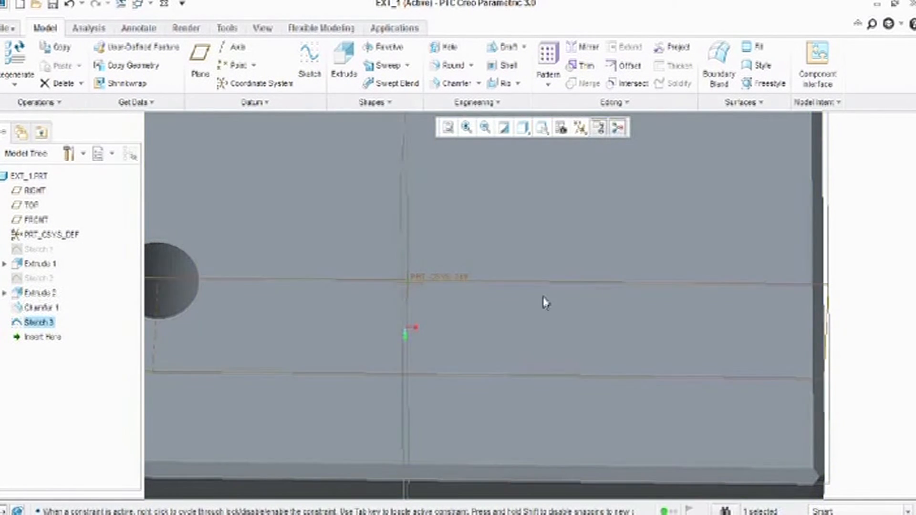
pyautogui.scroll(-5, 525, 300)
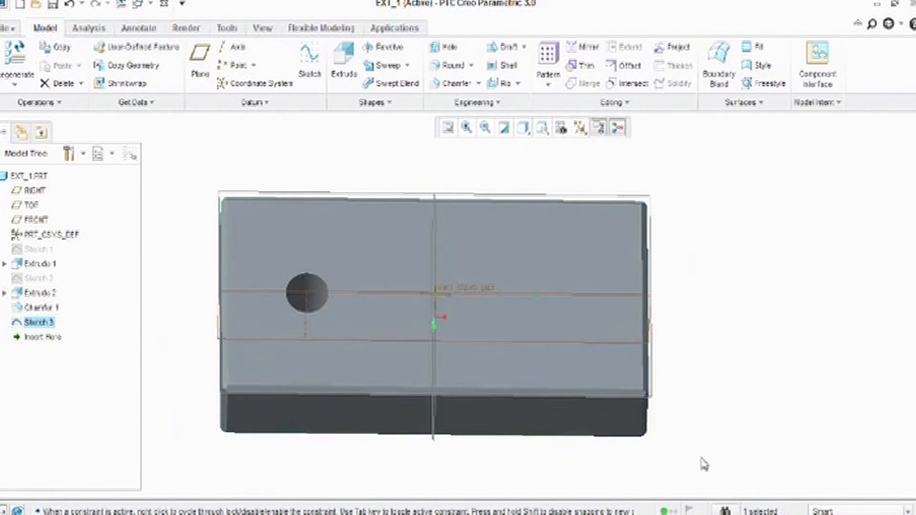
pyautogui.moveTo(639, 466); pyautogui.dragTo(604, 442, button='middle')
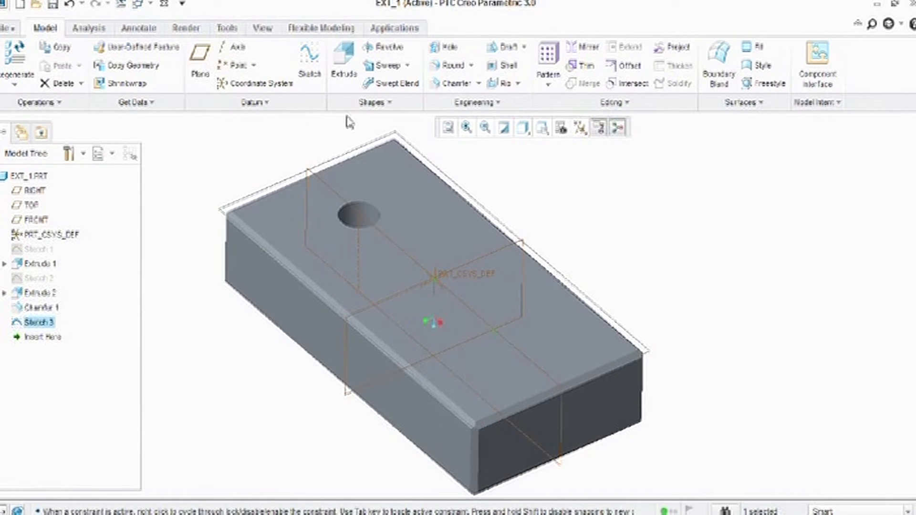
pyautogui.click(446, 48)
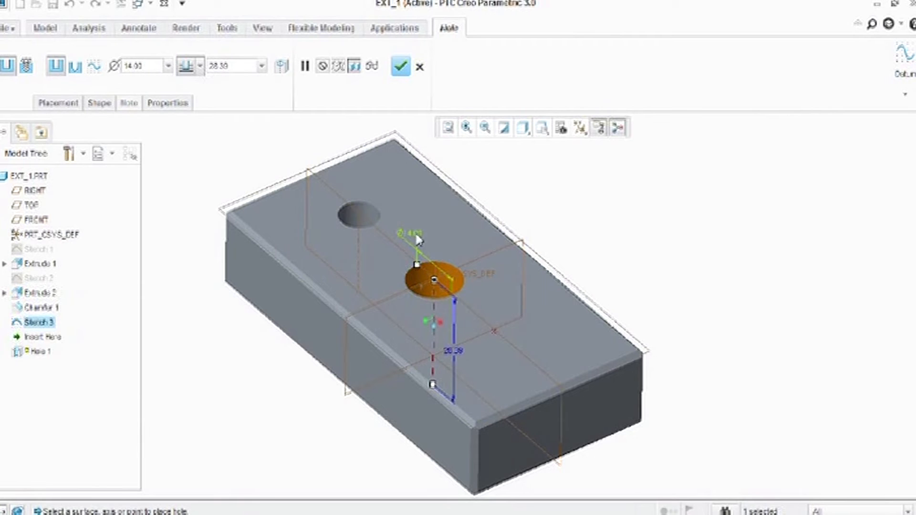
pyautogui.doubleClick(150, 66)
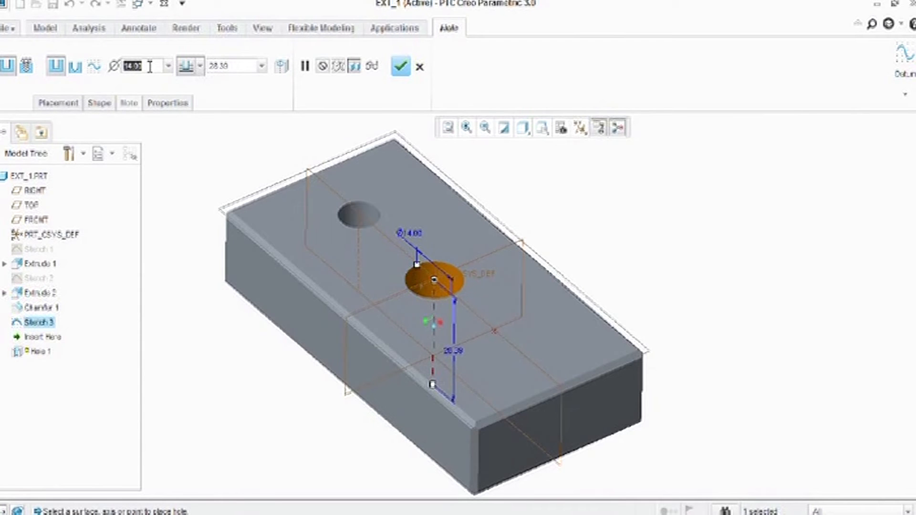
pyautogui.write('10')
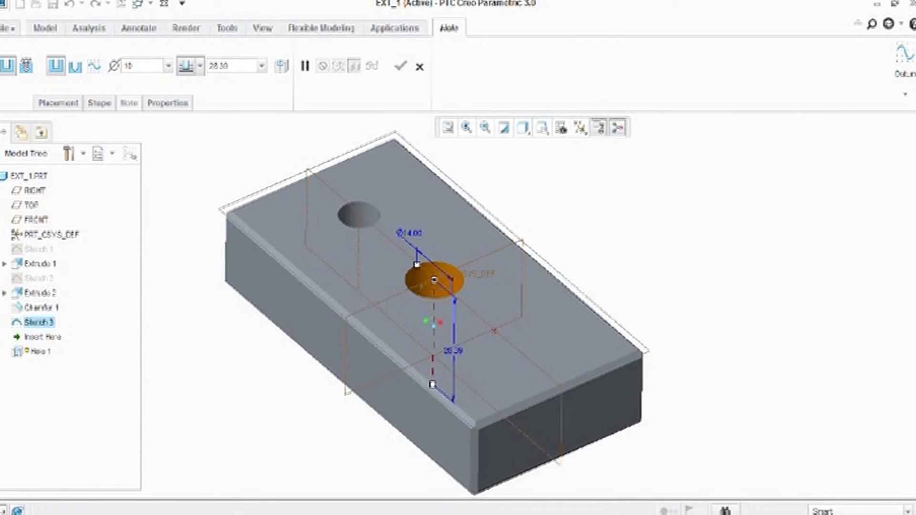
pyautogui.press('Return')
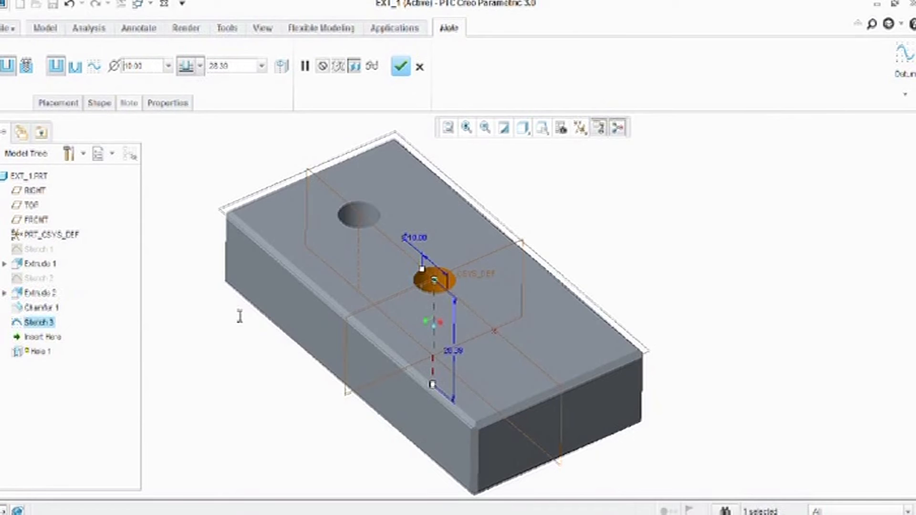
# Try the through-all depth option for the centre hole, and return it to a blind depth
pyautogui.click(200, 66)
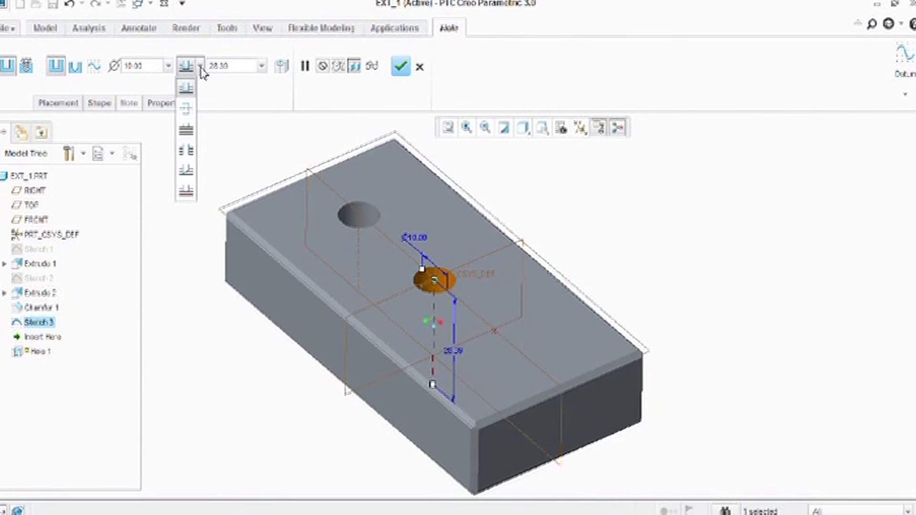
pyautogui.click(189, 160)
pyautogui.moveTo(675, 408)
pyautogui.mouseDown(button='middle')
pyautogui.moveTo(677, 378)
pyautogui.moveTo(690, 402)
pyautogui.moveTo(678, 402)
pyautogui.mouseUp(button='middle')
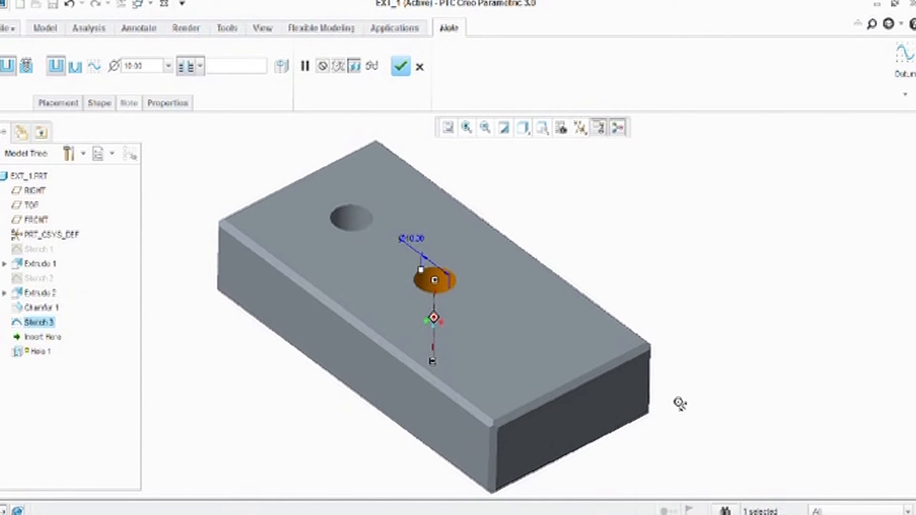
pyautogui.click(202, 67)
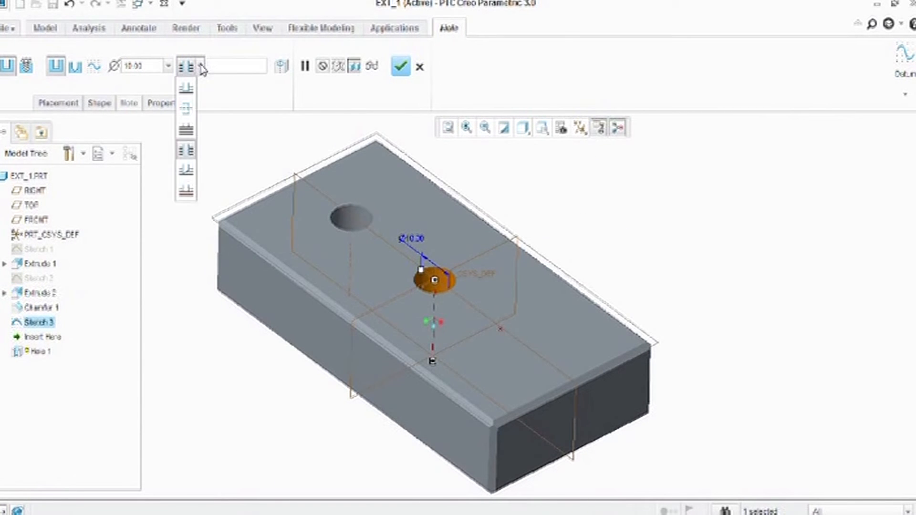
pyautogui.click(186, 88)
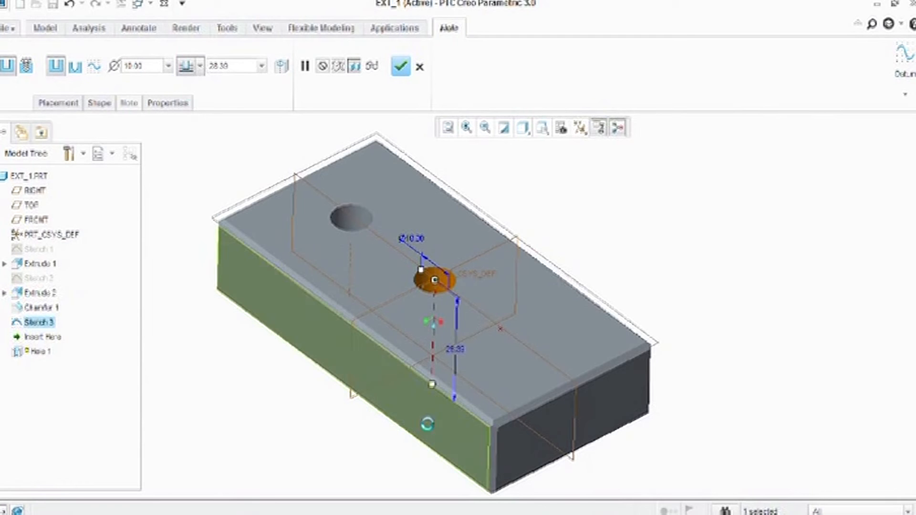
# Set the centre hole's blind depth to 20 and complete the hole
pyautogui.doubleClick(455, 349)
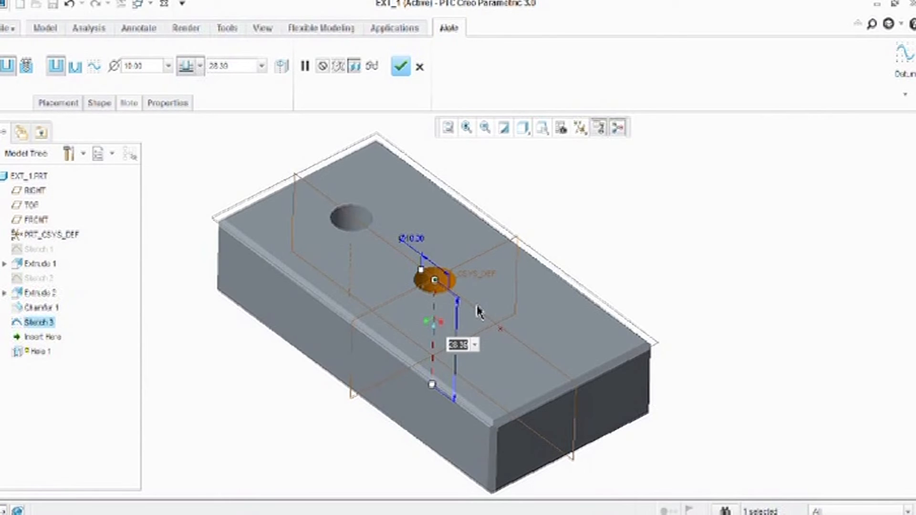
pyautogui.write('20')
pyautogui.press('Return')
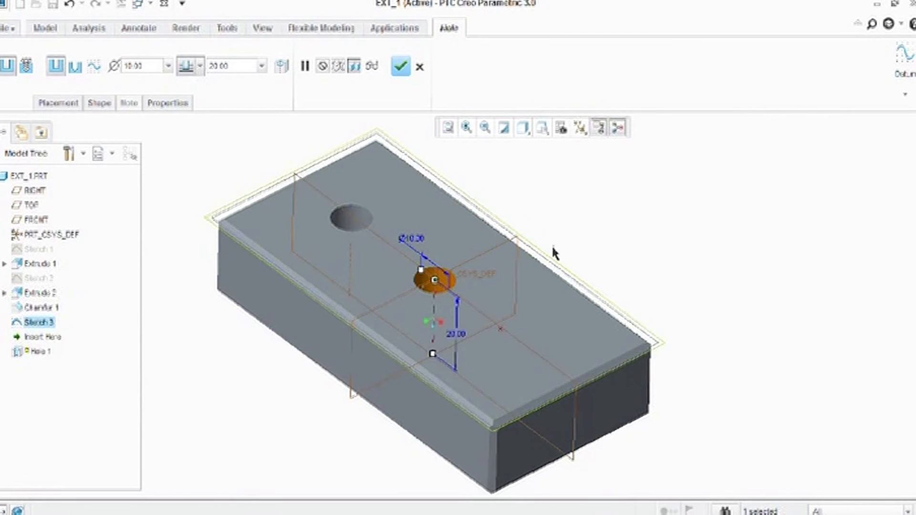
pyautogui.scroll(-2, 552, 254)
pyautogui.middleClick(582, 203)
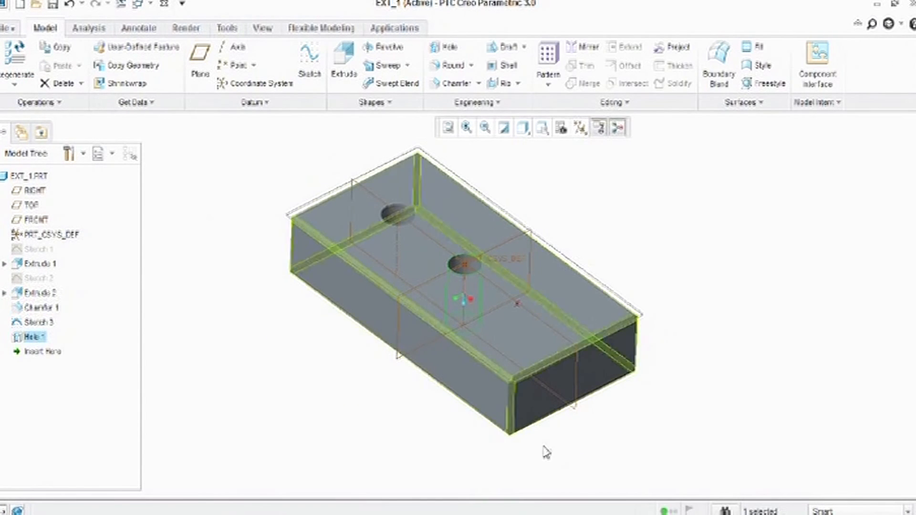
# Edit the definition of the centre hole to a depth of 15, and check the block's underside
pyautogui.moveTo(551, 417); pyautogui.dragTo(508, 384, button='middle')
pyautogui.rightClick(39, 337)
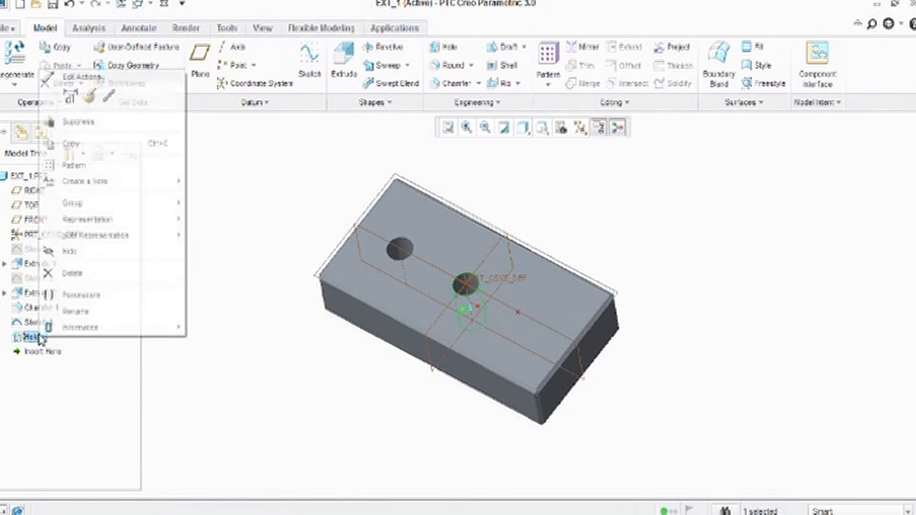
pyautogui.click(91, 102)
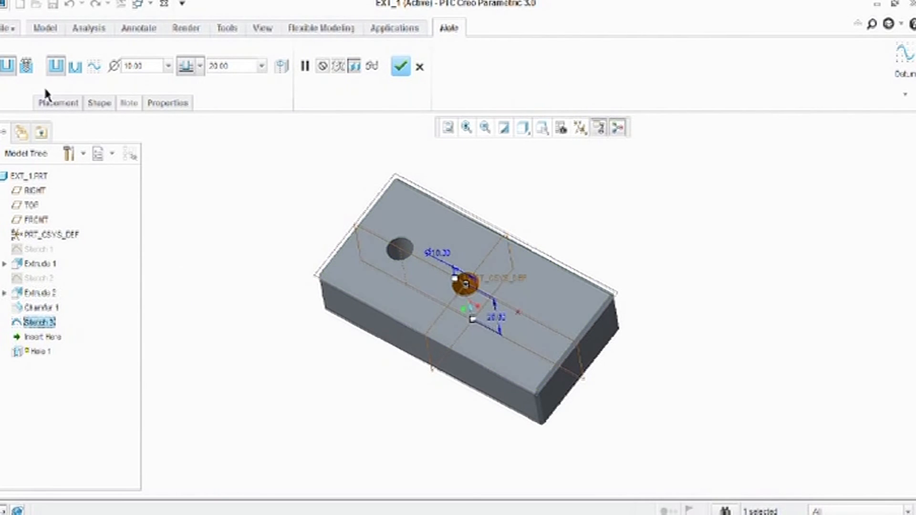
pyautogui.doubleClick(224, 65)
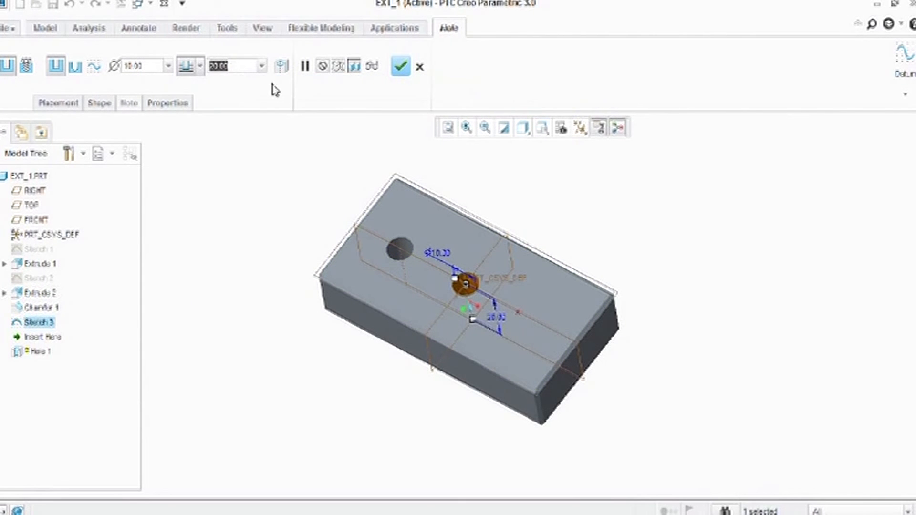
pyautogui.write('-5')
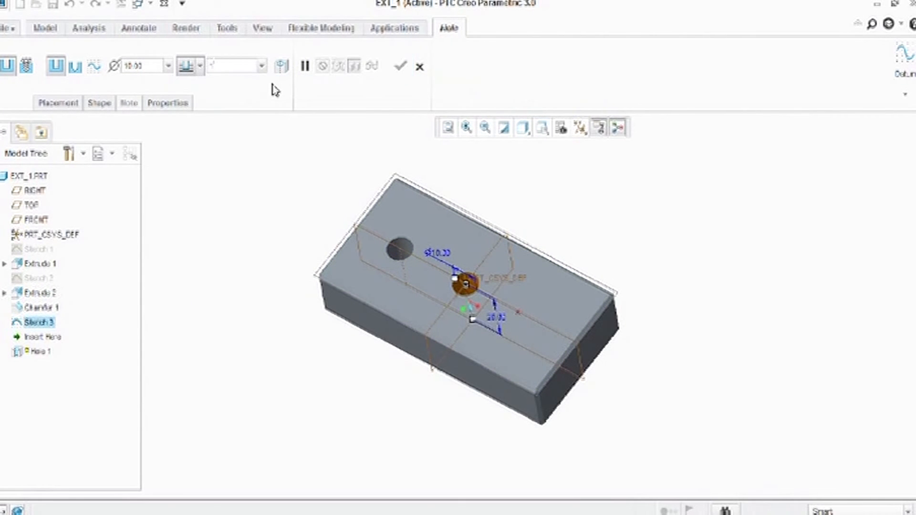
pyautogui.press('Return')
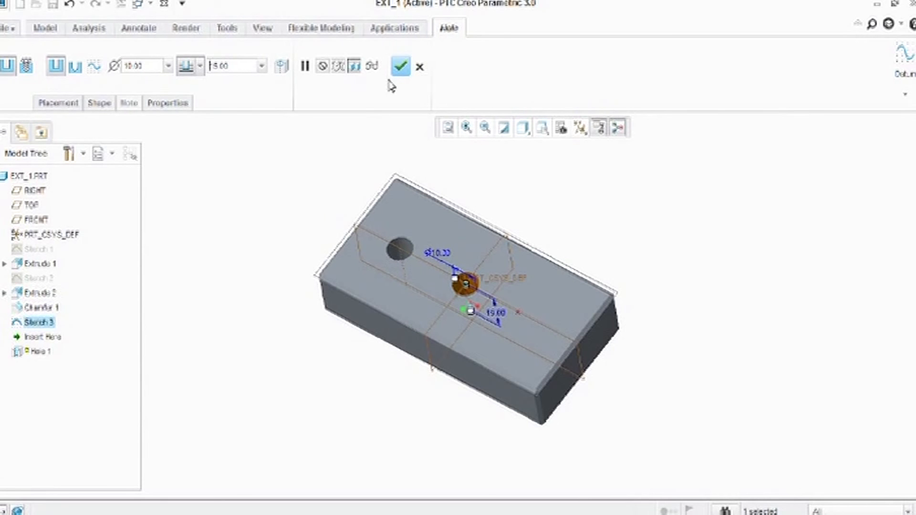
pyautogui.click(400, 67)
pyautogui.moveTo(490, 296); pyautogui.dragTo(491, 207, button='middle')
pyautogui.click(607, 423)
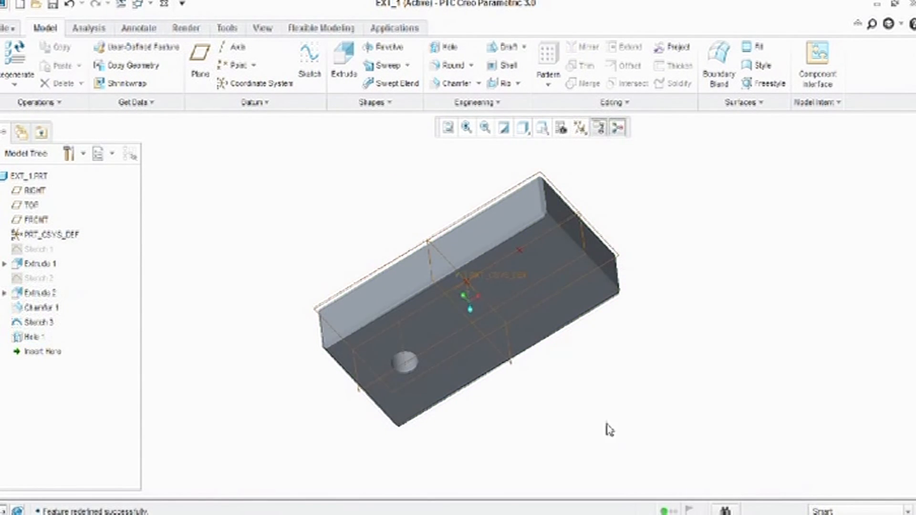
pyautogui.moveTo(609, 210); pyautogui.dragTo(618, 288, button='middle')
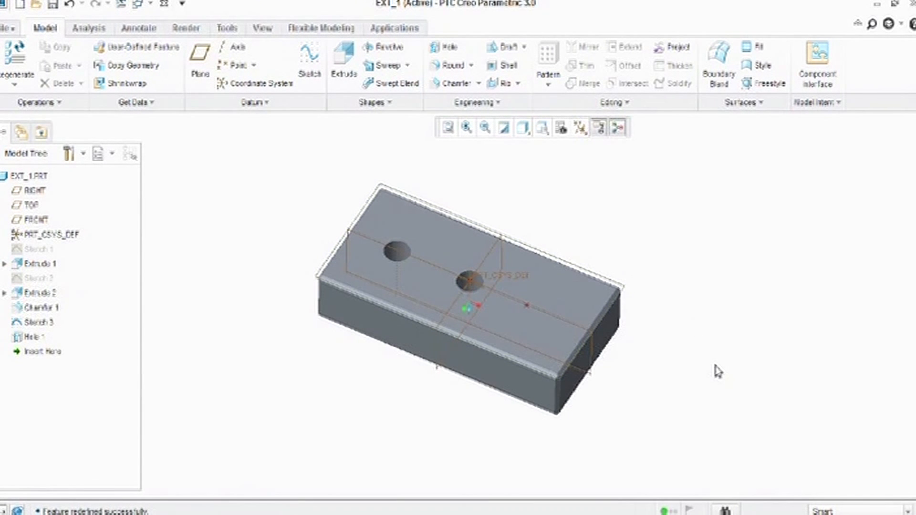